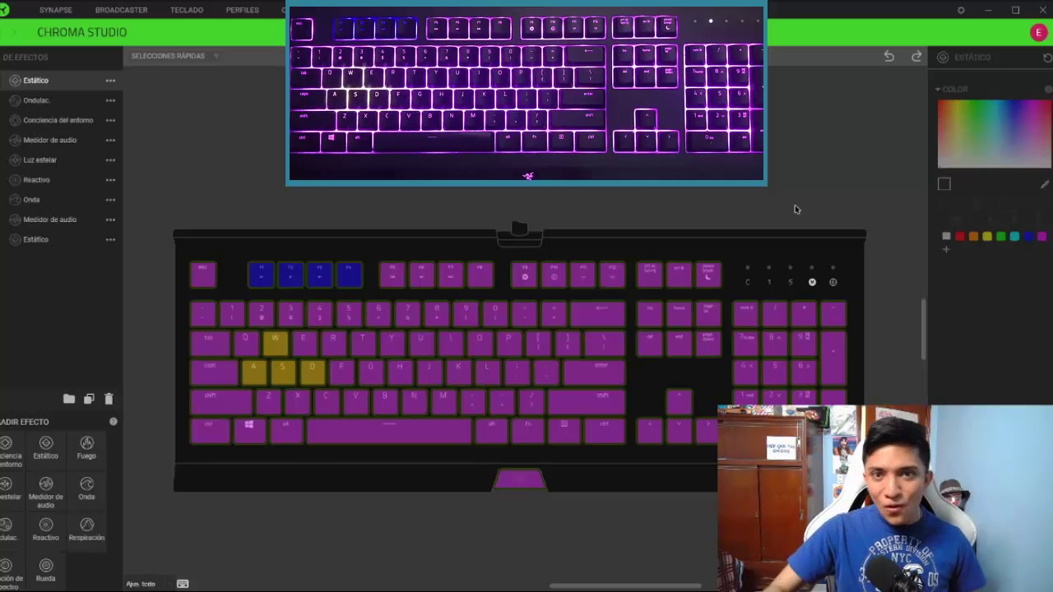
Recolour the Estático effect, making the left half of the keyboard blue (112DFF) and the right half red
drag(187, 190, 535, 481)
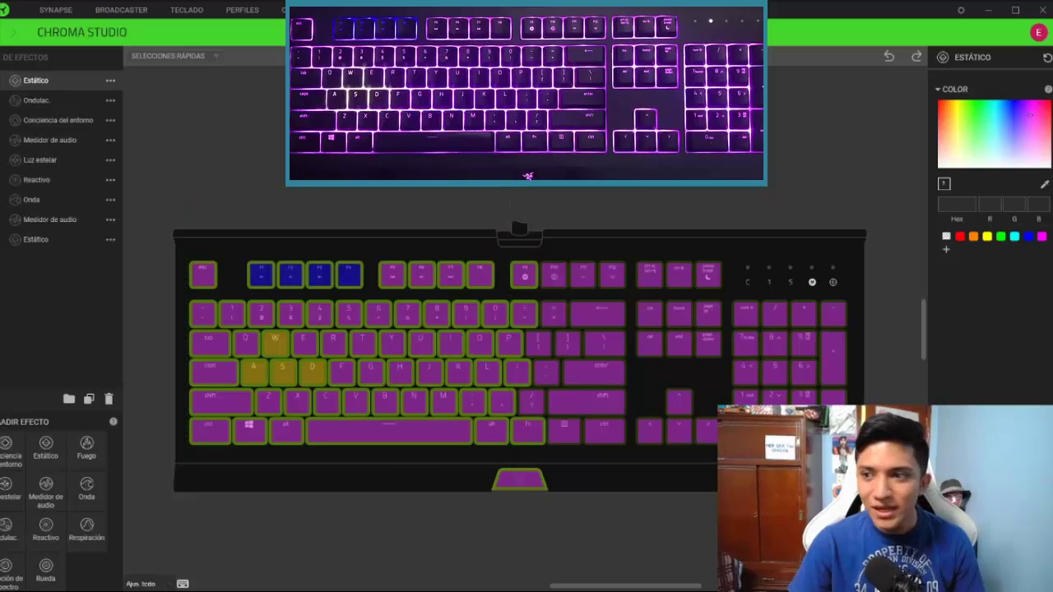
click(1013, 110)
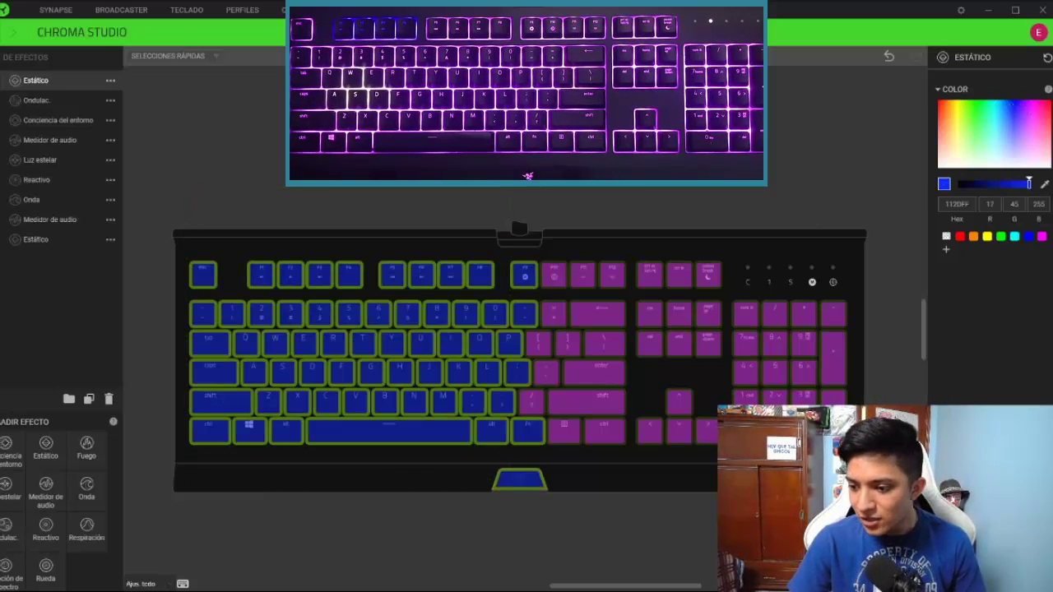
drag(520, 227, 864, 484)
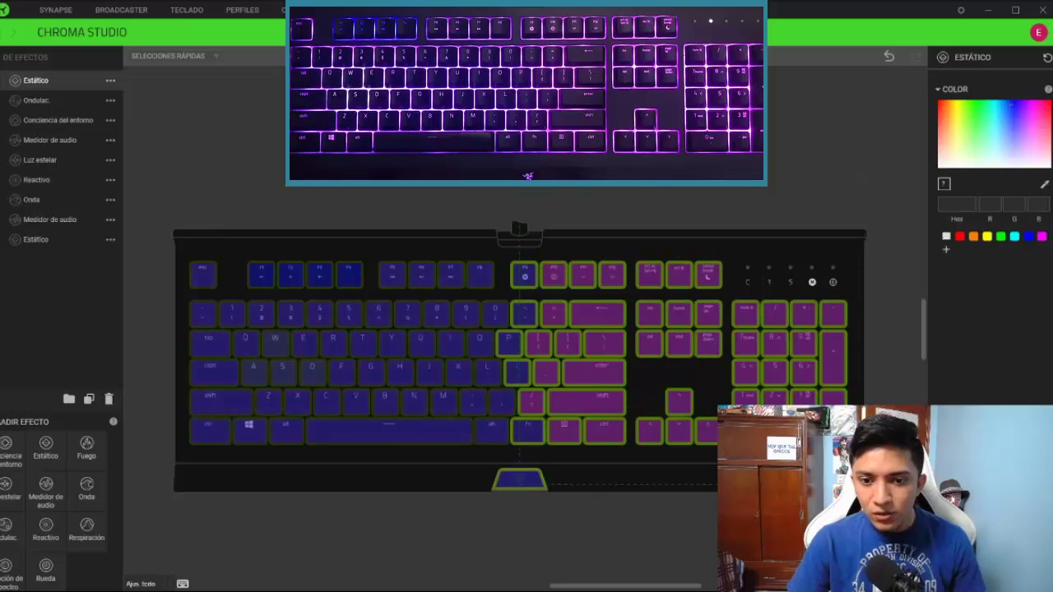
click(1045, 106)
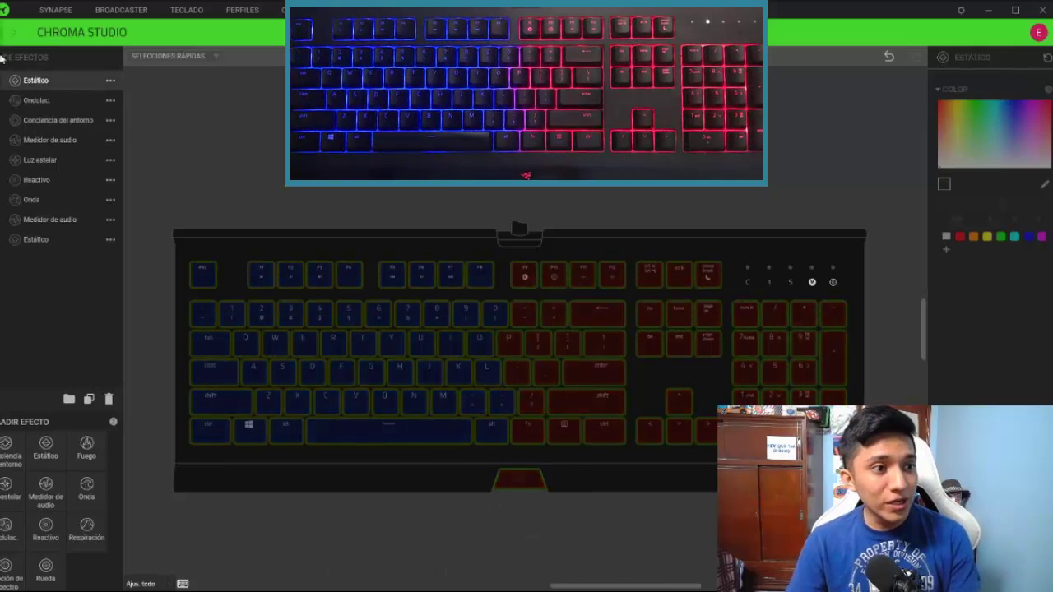
Open the Ondulac. effect and set the ripple colour of the keyboard's left half to red
click(50, 101)
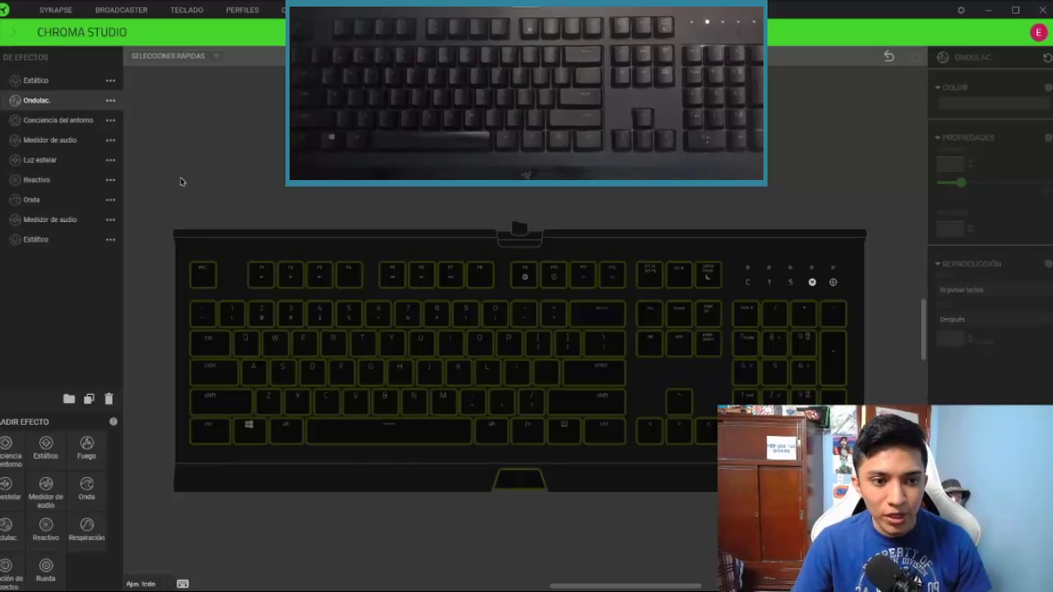
click(997, 103)
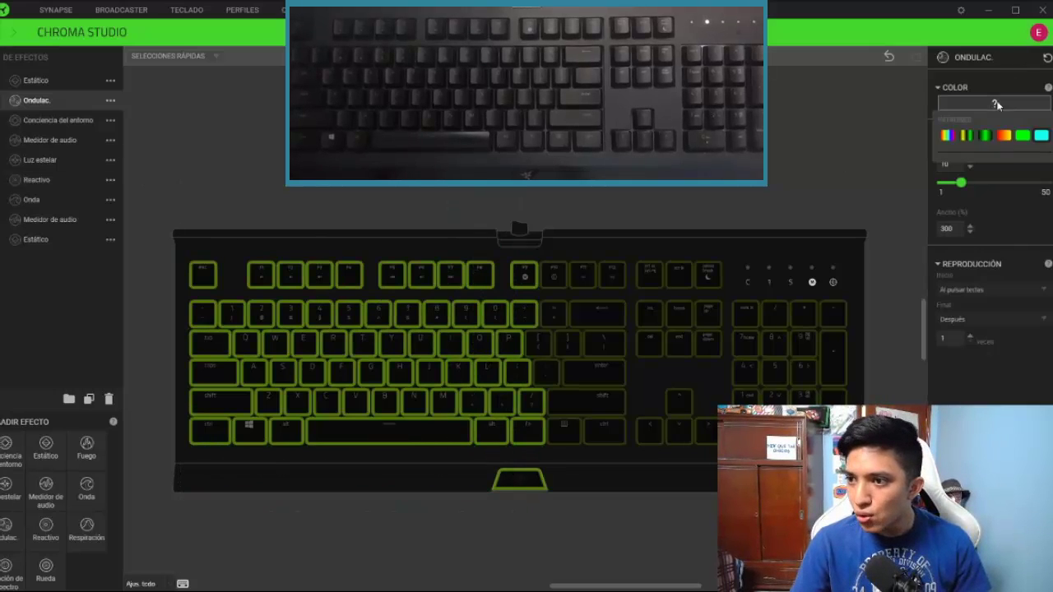
click(1042, 136)
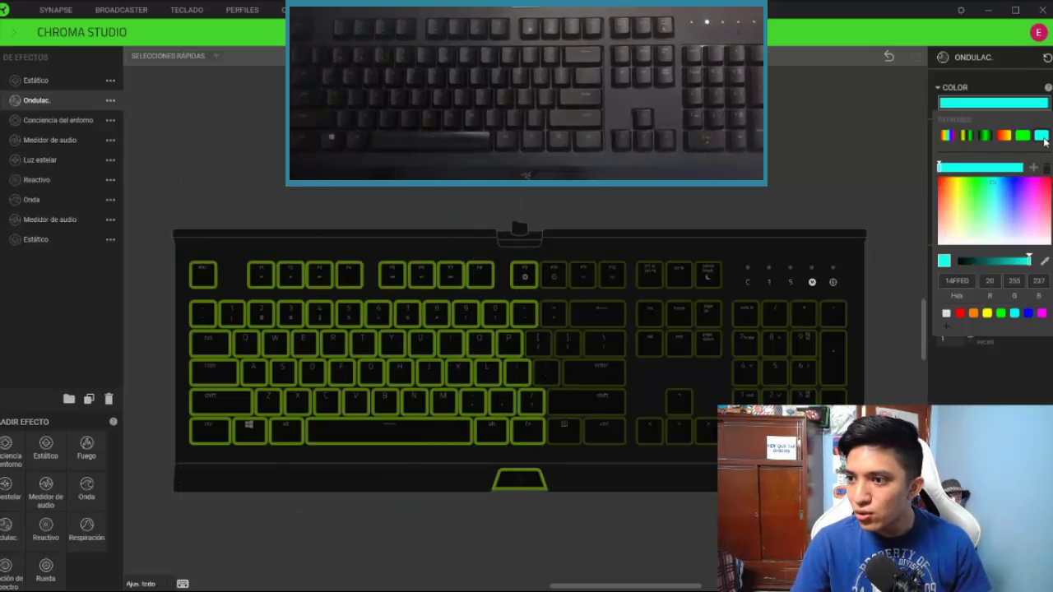
click(1048, 184)
Set the ripple colour of the keyboard's right half to yellow (F2FF0C)
drag(536, 168, 905, 567)
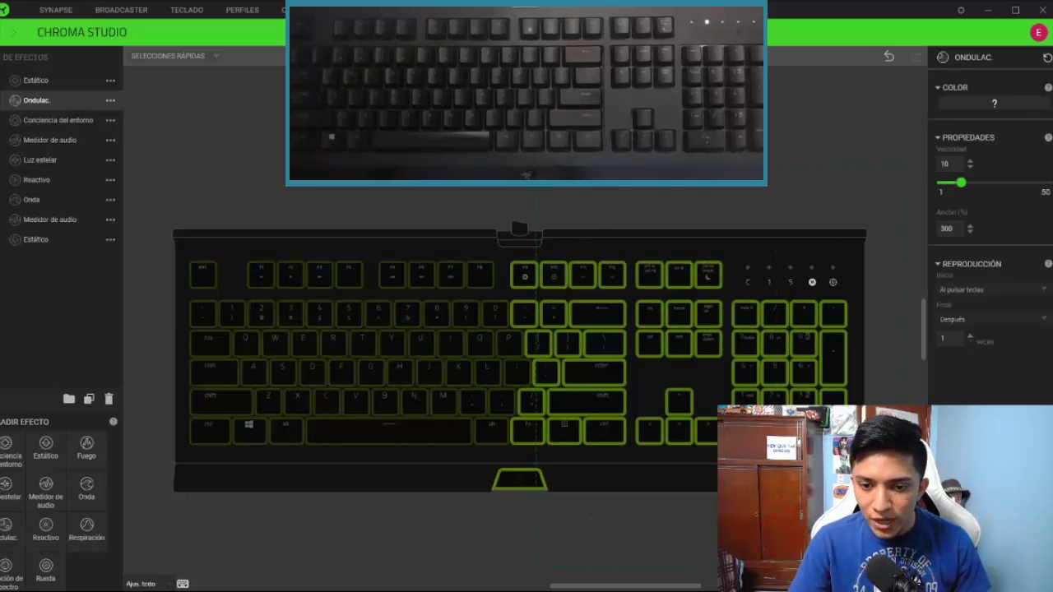
click(1017, 107)
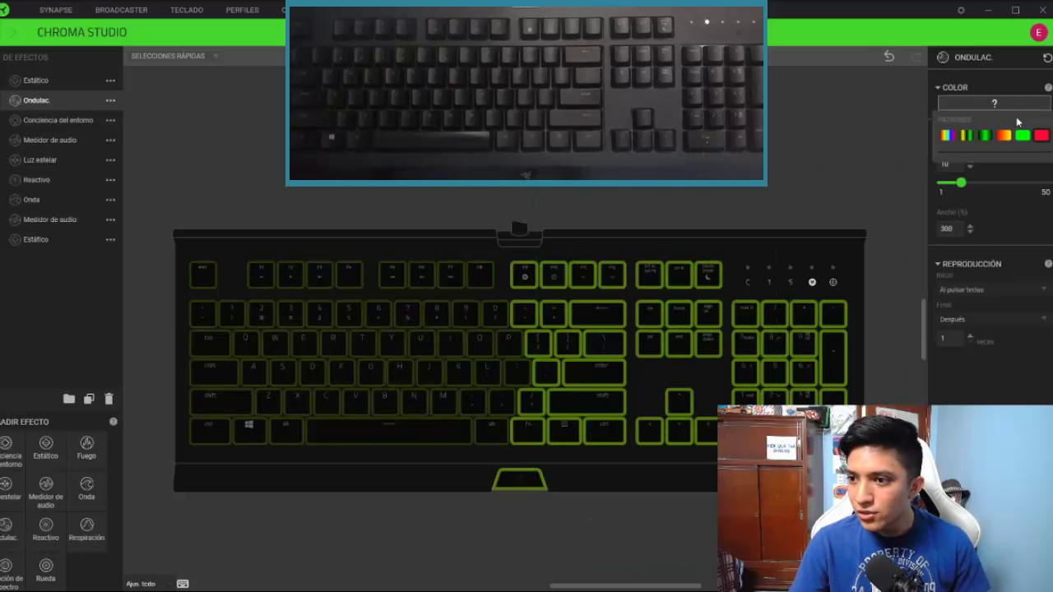
click(1041, 136)
click(958, 185)
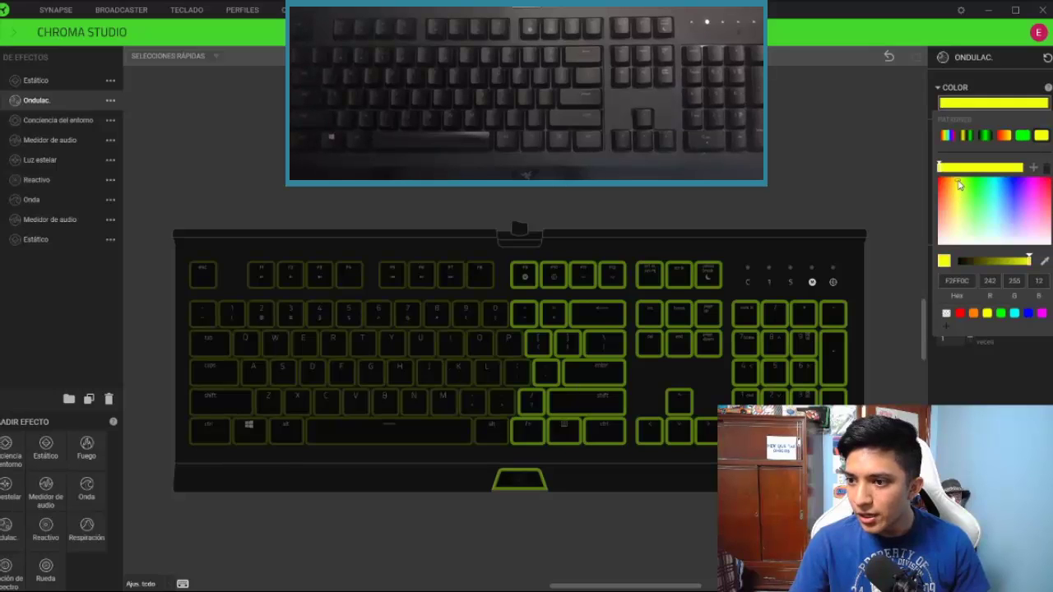
key(Escape)
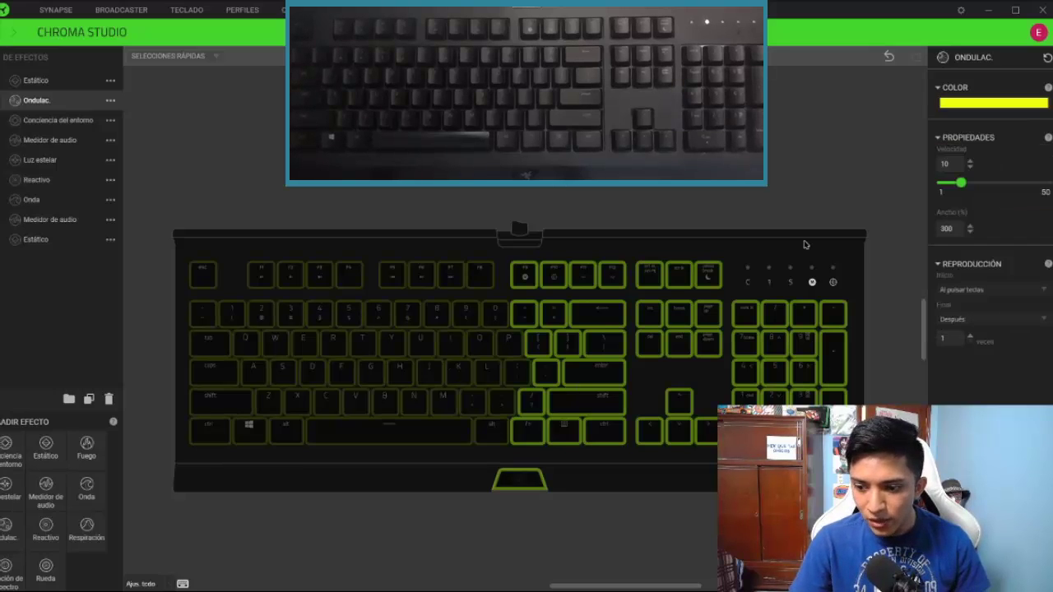
Deselect the keys and test the ripple effect by triggering it repeatedly from the space bar
click(771, 129)
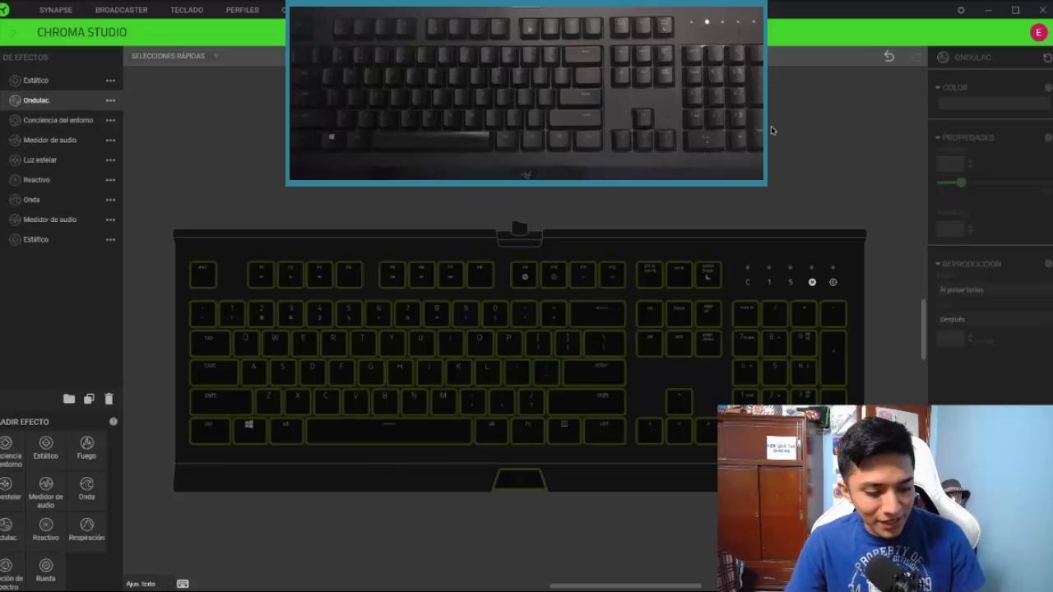
key(space)
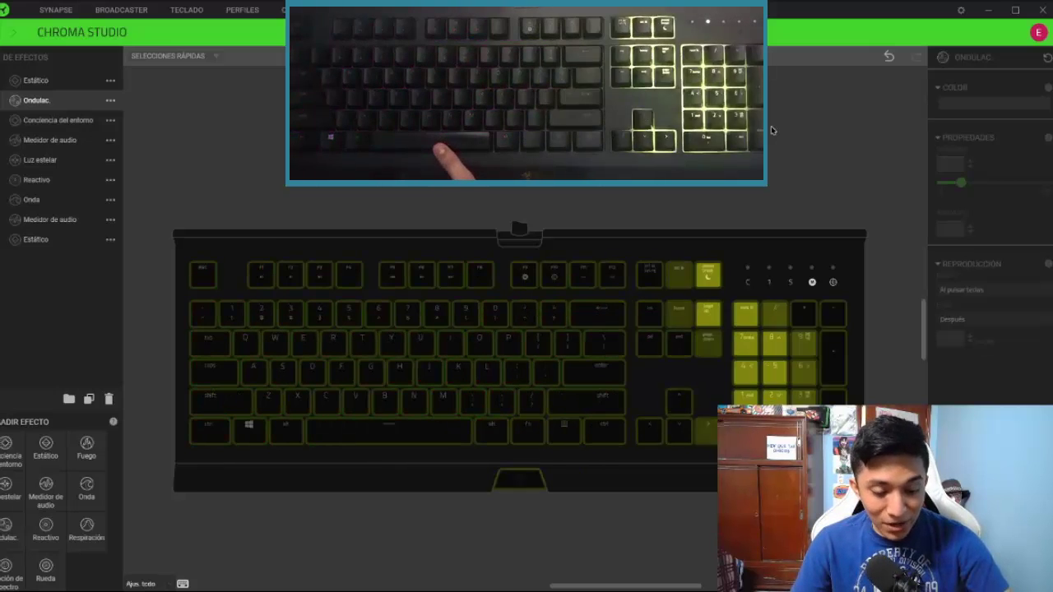
key(space)
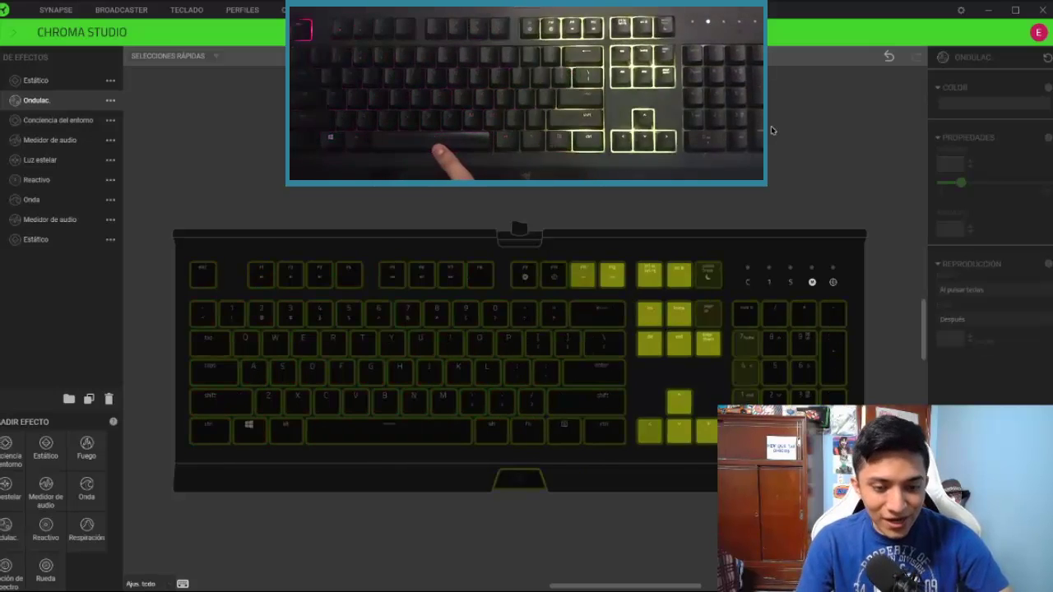
key(space)
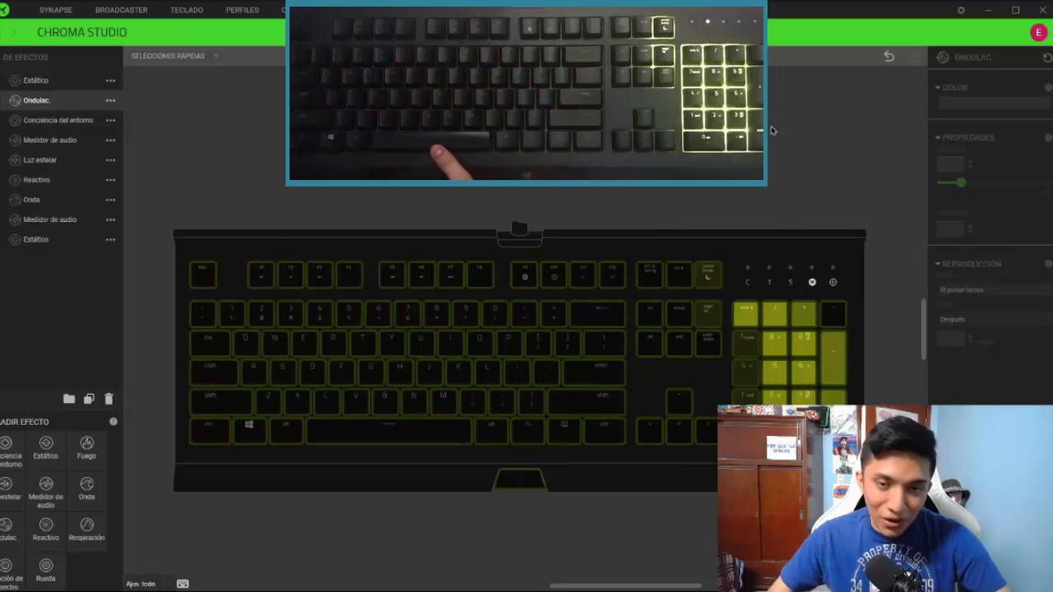
key(space)
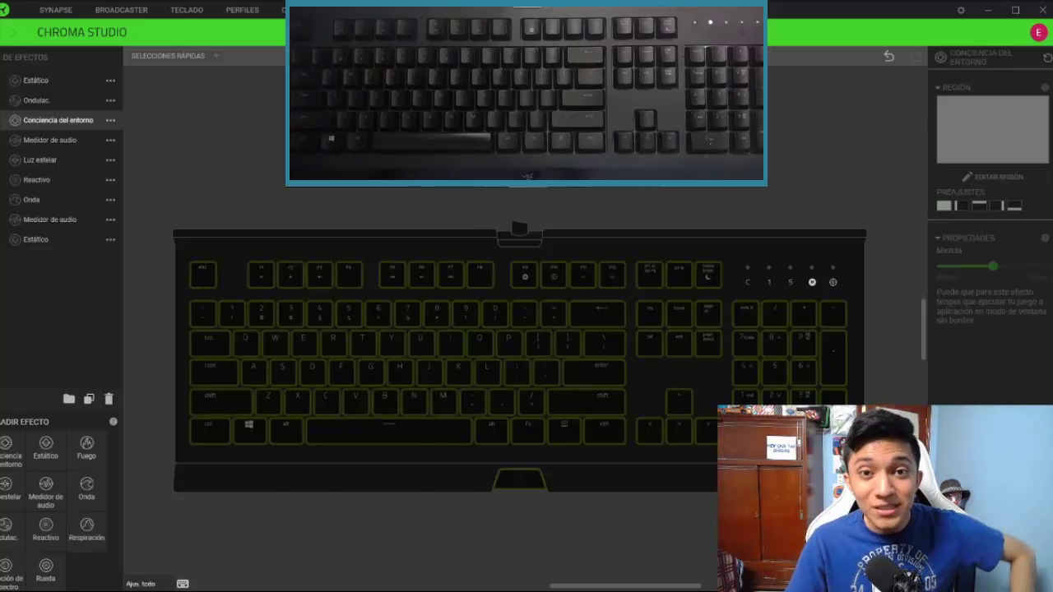
Activate the Conciencia del entorno effect and test it against the browser's red image and the desktop wallpaper
click(6, 99)
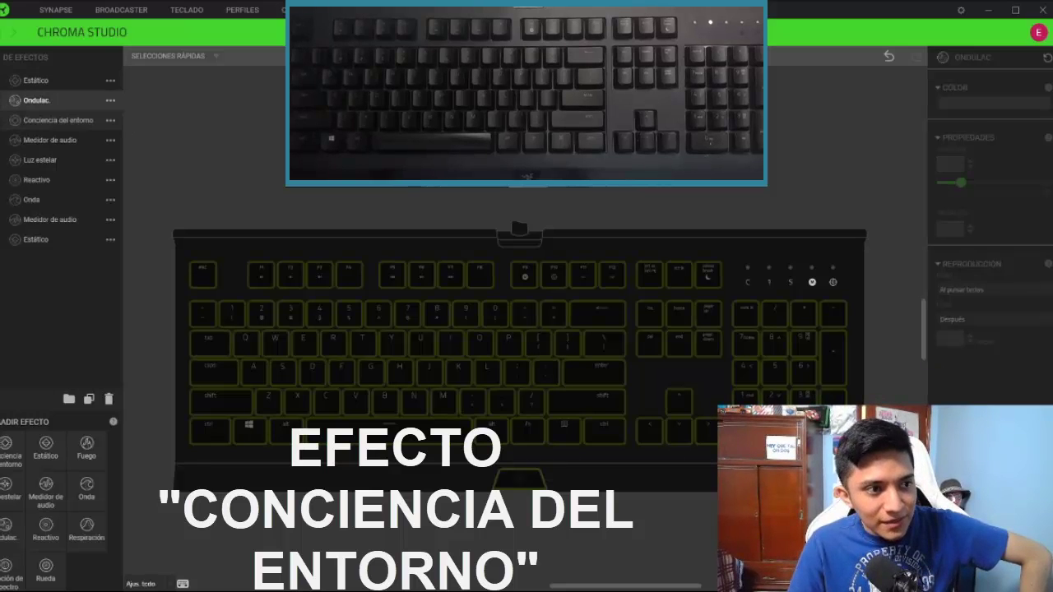
click(58, 120)
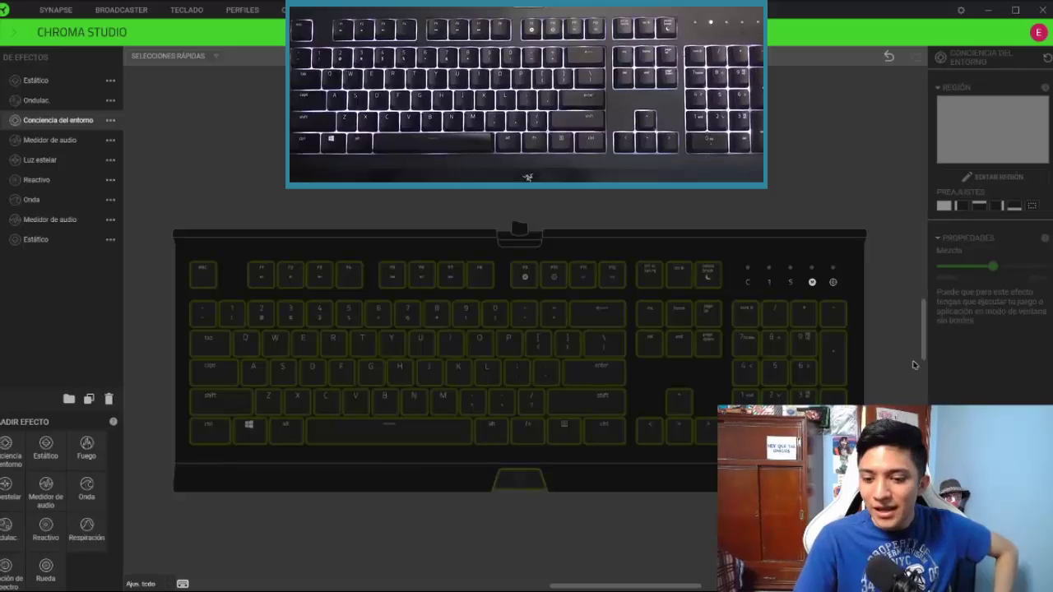
click(628, 589)
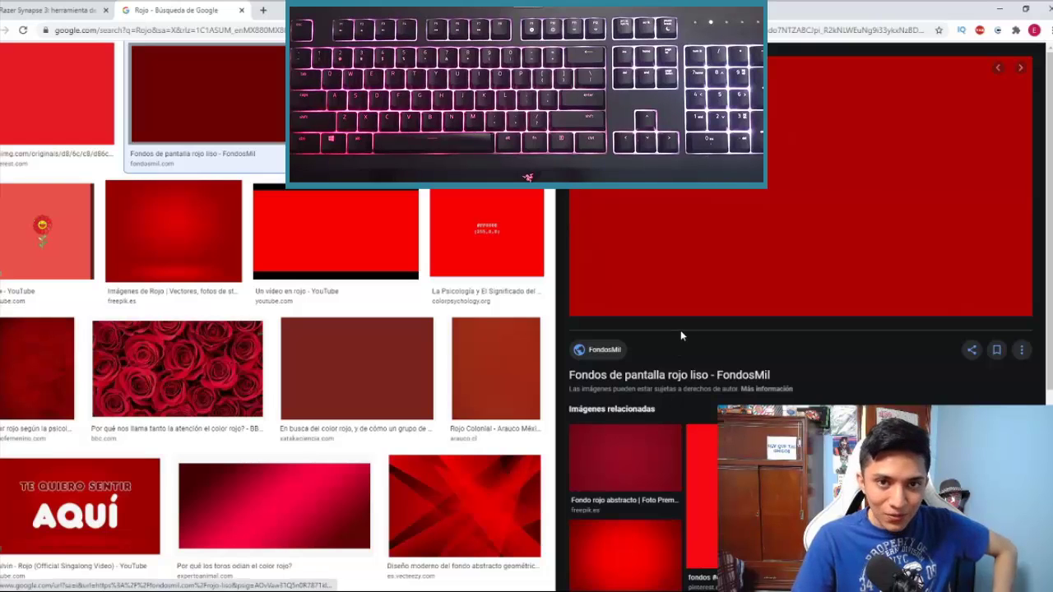
key(super+d)
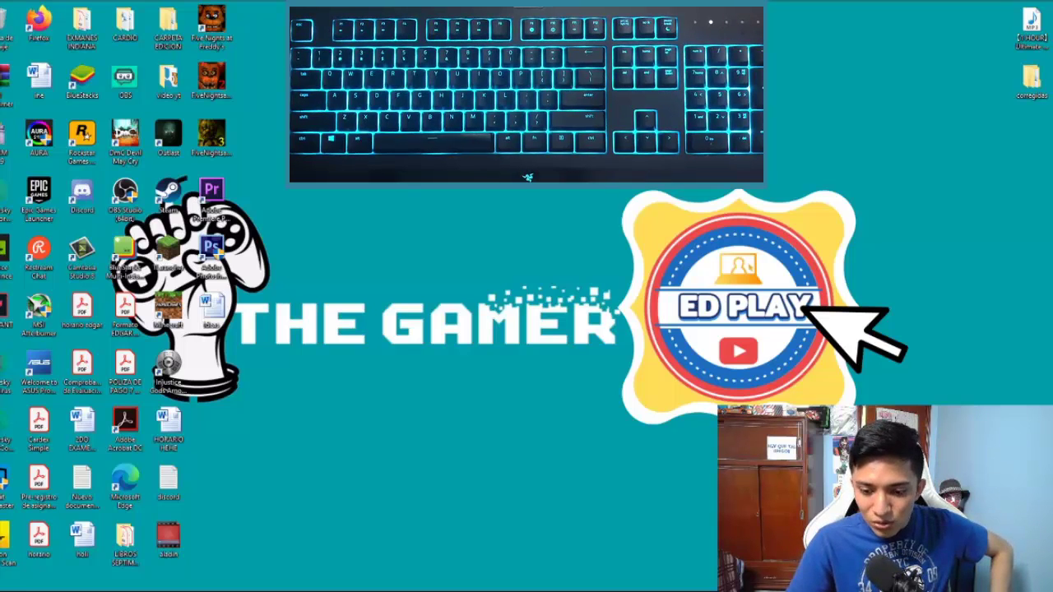
key(super+d)
Filter the Google image results by "verde" and open the solid green image to test the ambient effect
scroll(280, 108, up, 2)
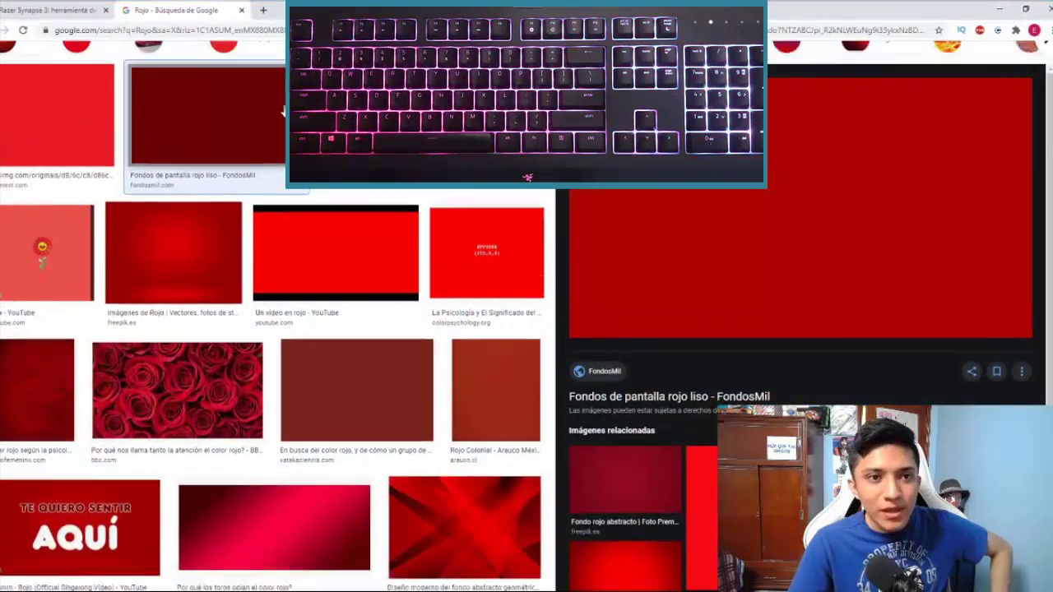
click(461, 130)
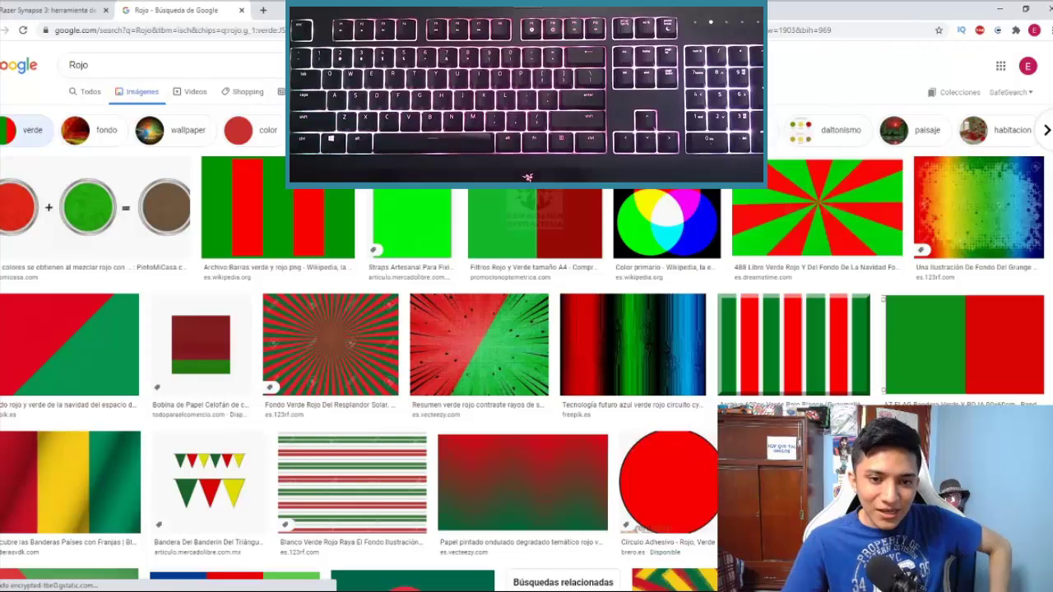
click(411, 222)
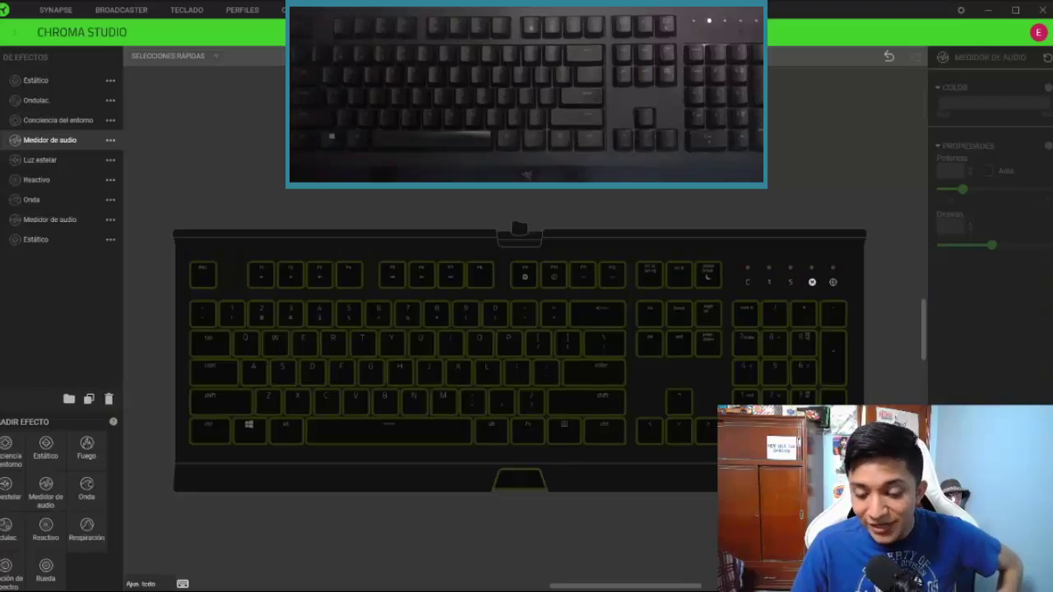
Play and pause the music in Windows Media Player to test the Medidor de audio effect
mouse_move(685, 589)
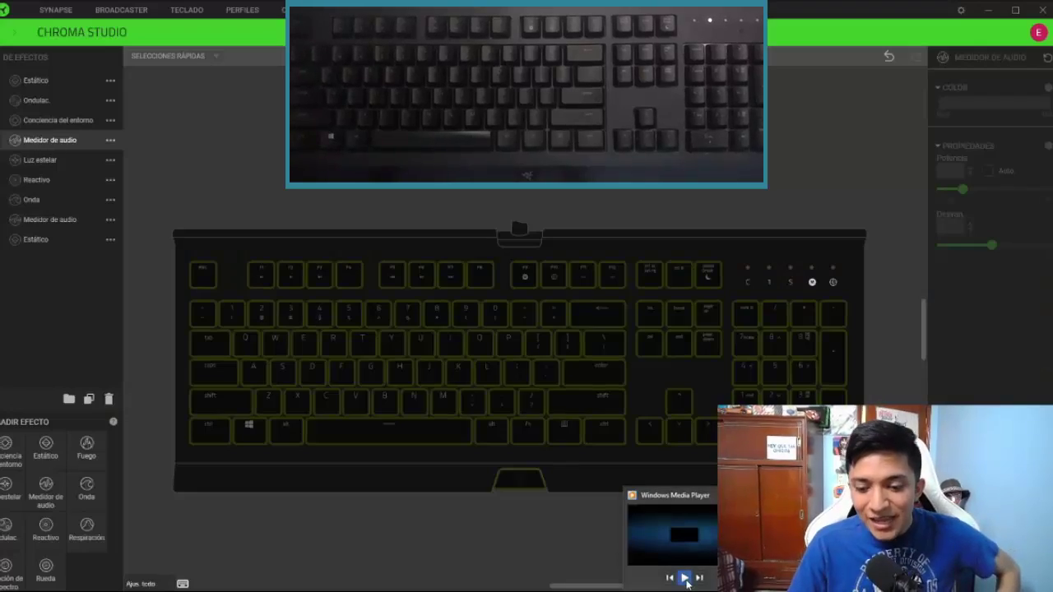
click(685, 578)
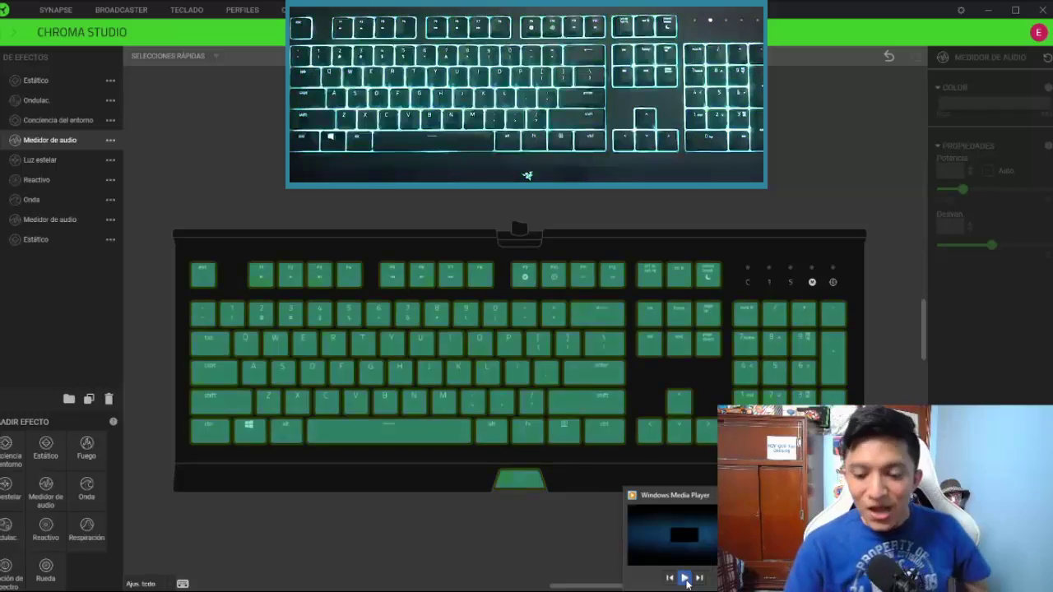
click(685, 579)
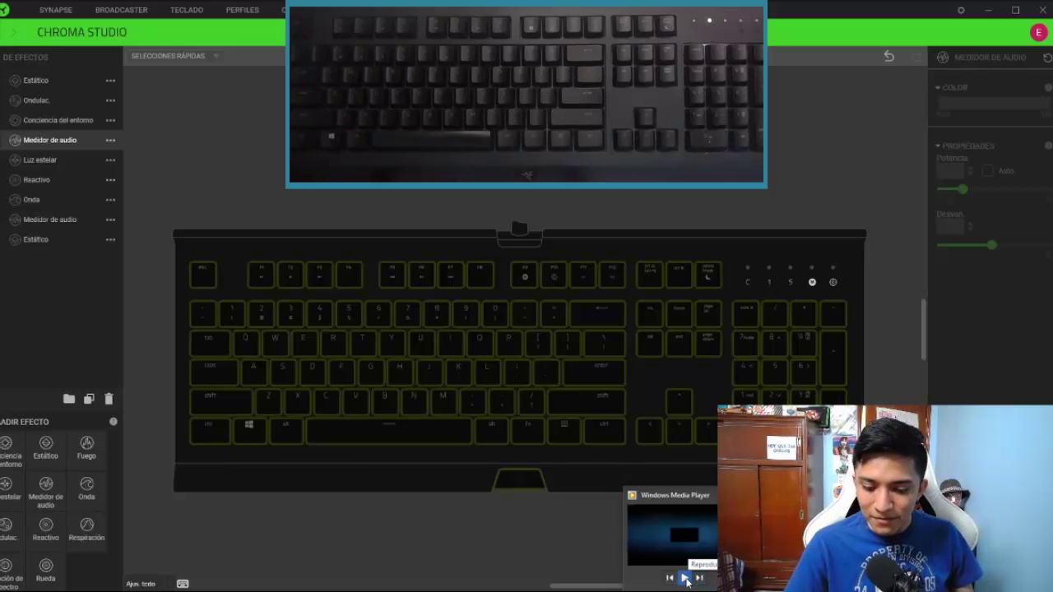
click(686, 580)
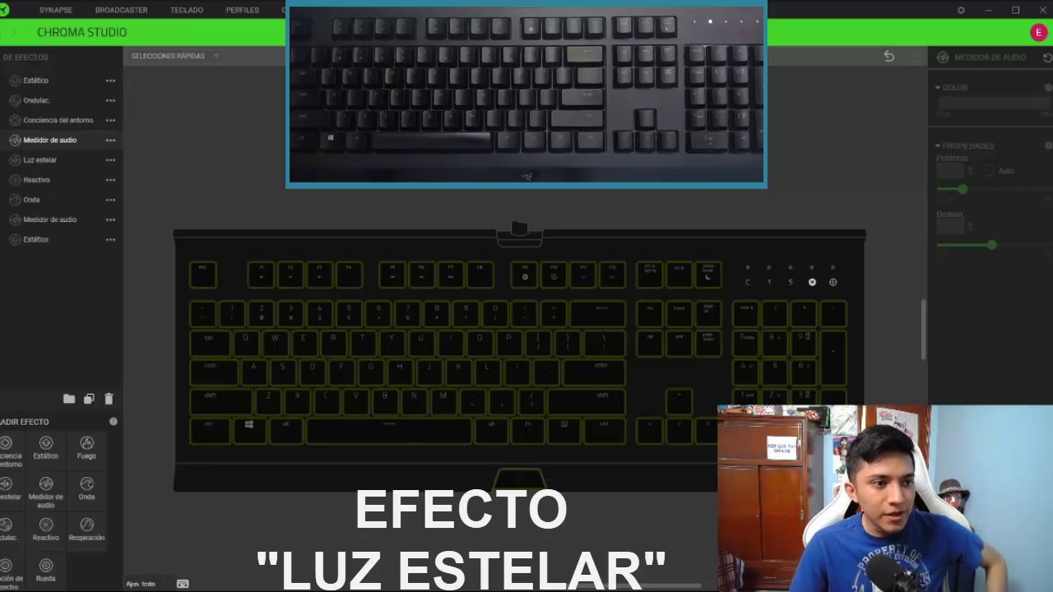
Open the Luz estelar effect, select all the keys and set their colour to blue (2010FF)
click(39, 160)
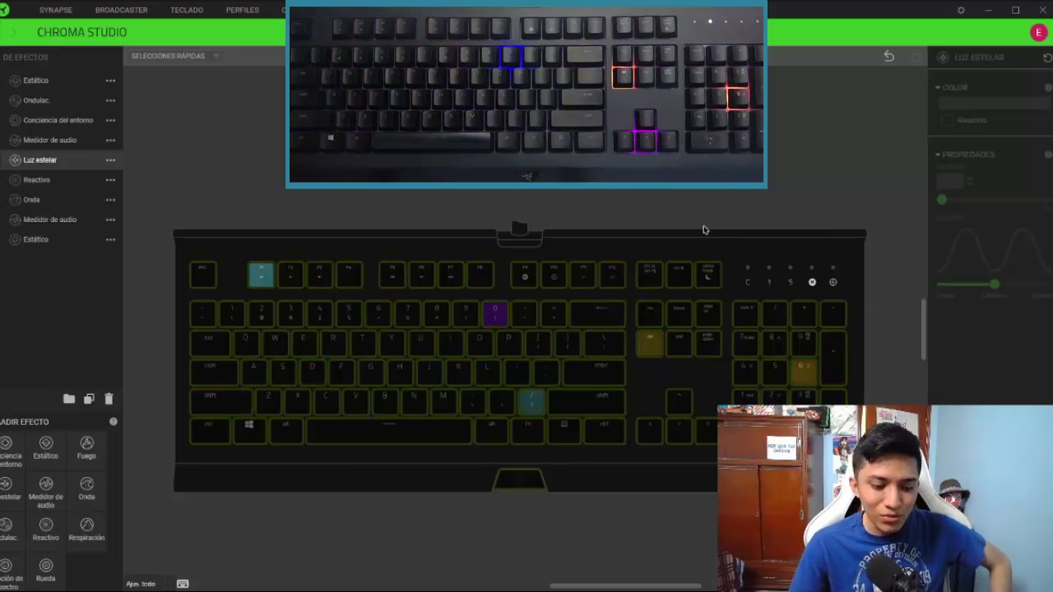
drag(201, 189, 798, 428)
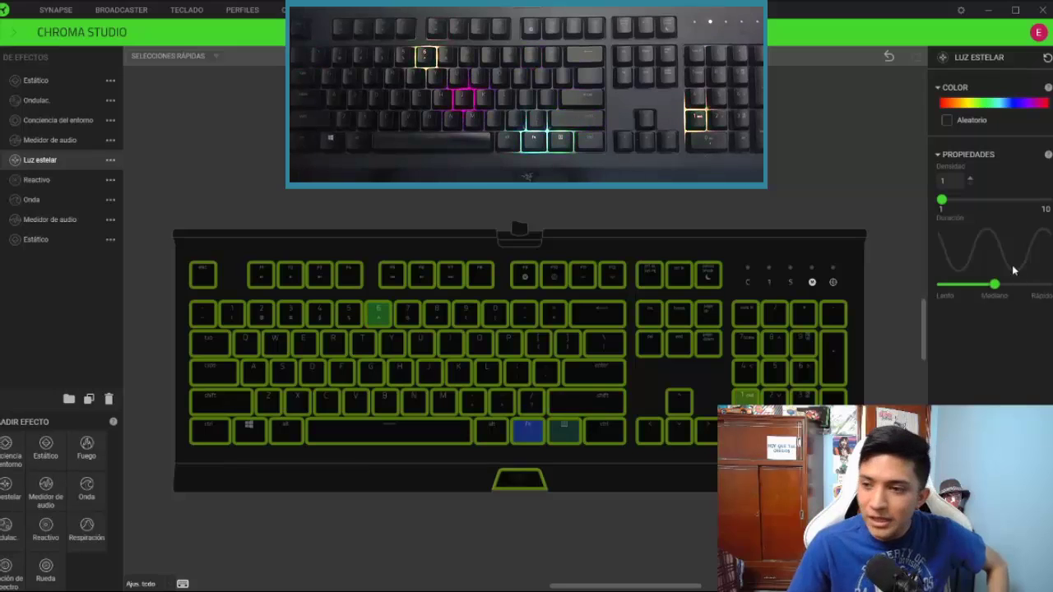
click(1026, 105)
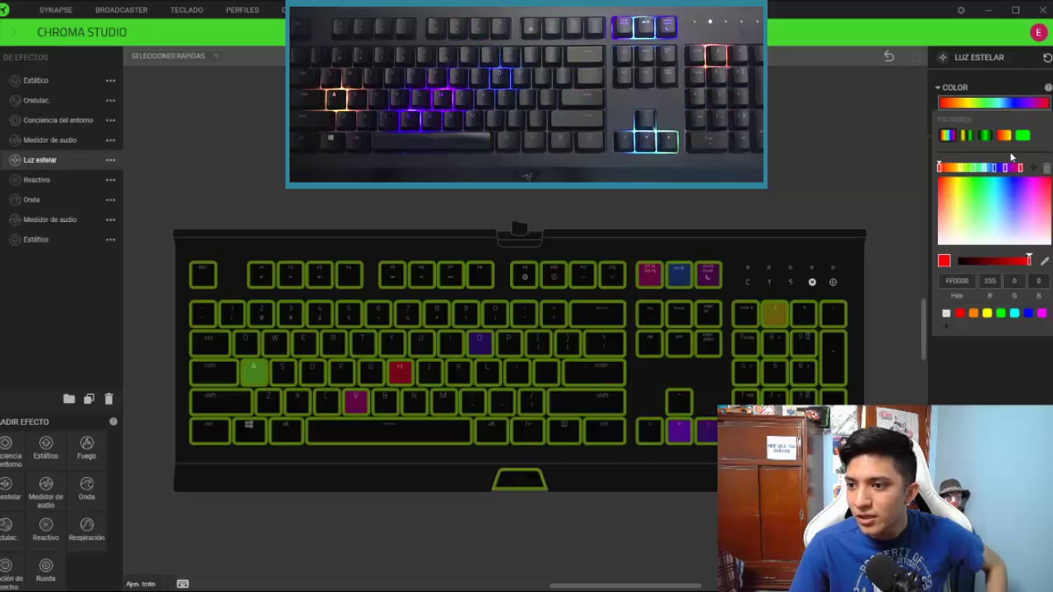
click(1023, 135)
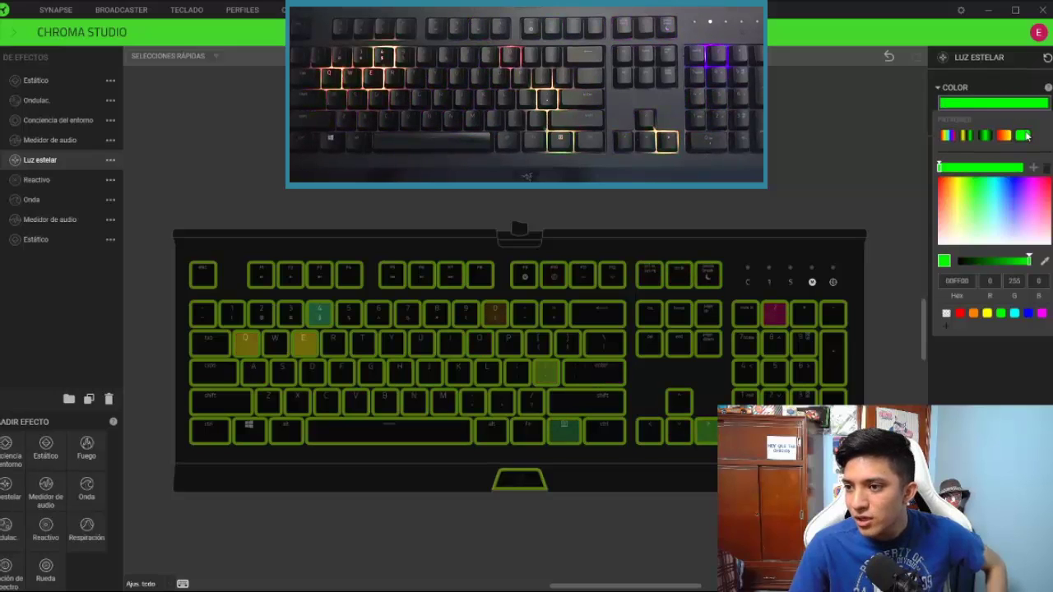
click(1008, 180)
click(1016, 181)
click(1009, 393)
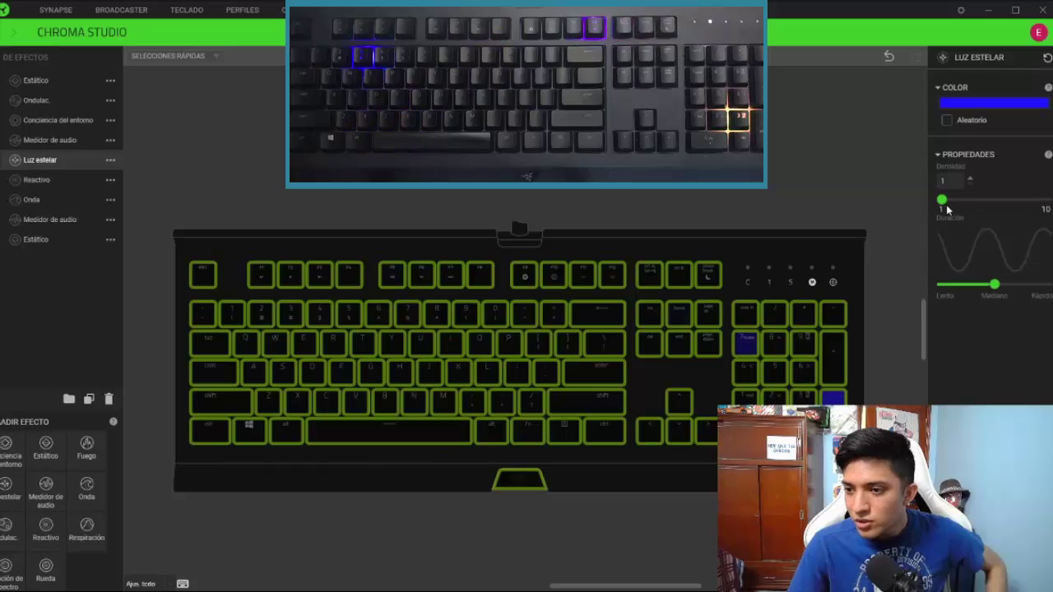
Set the Luz estelar duration to Lento and its colour to the red-to-yellow gradient preset
drag(995, 285, 941, 286)
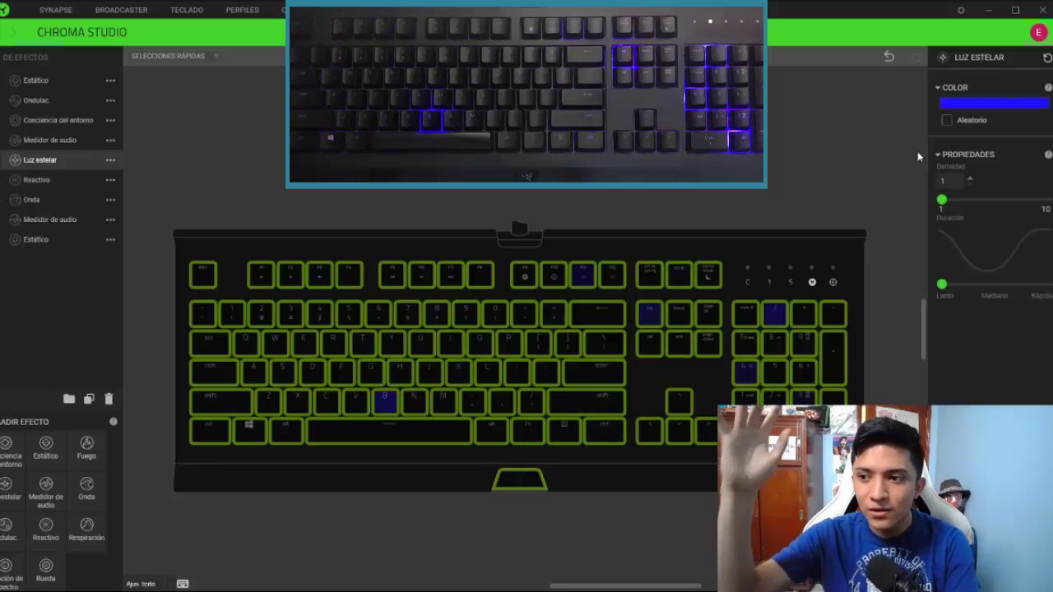
click(983, 100)
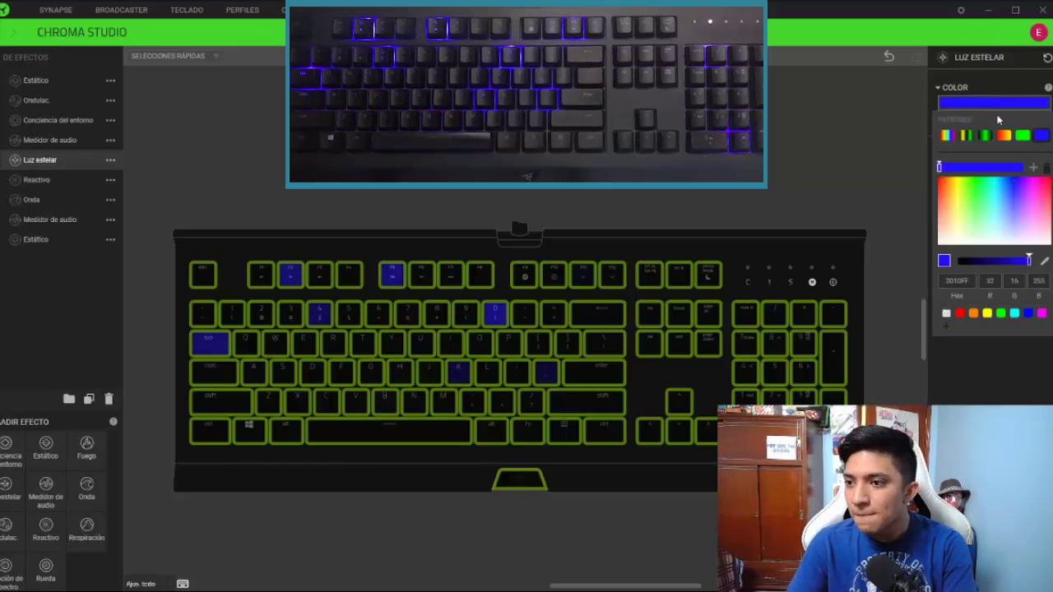
click(1005, 137)
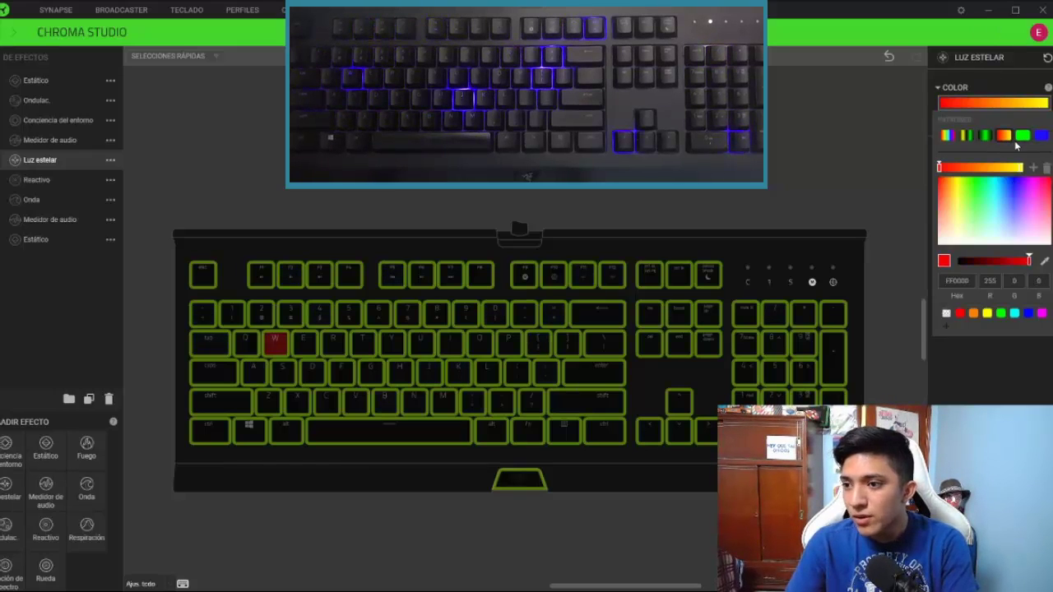
Change the Luz estelar colour gradient to run from orange-red to magenta (FF14EA)
click(943, 182)
click(1050, 182)
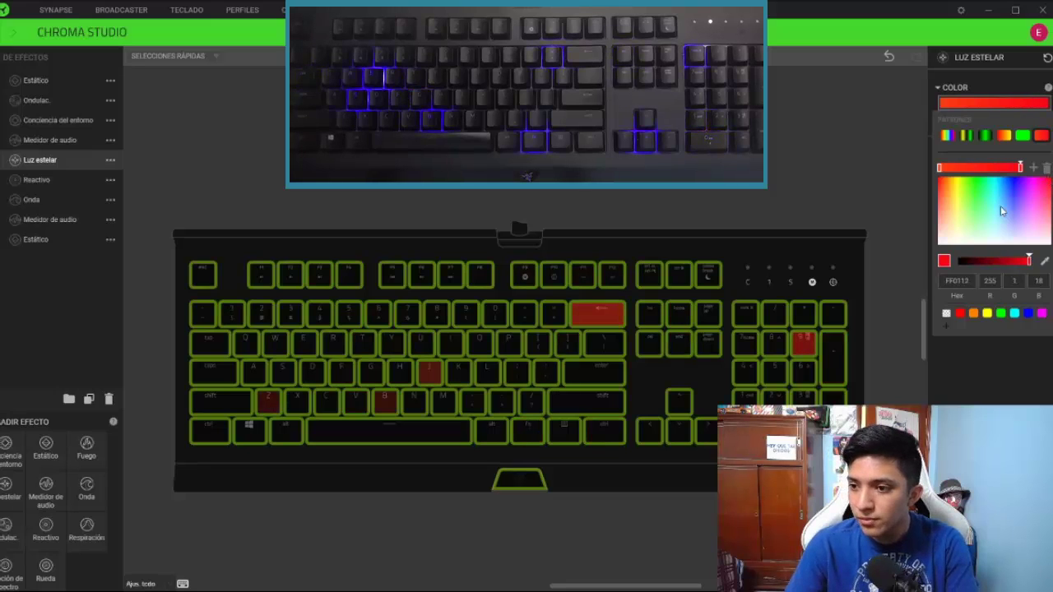
click(1038, 186)
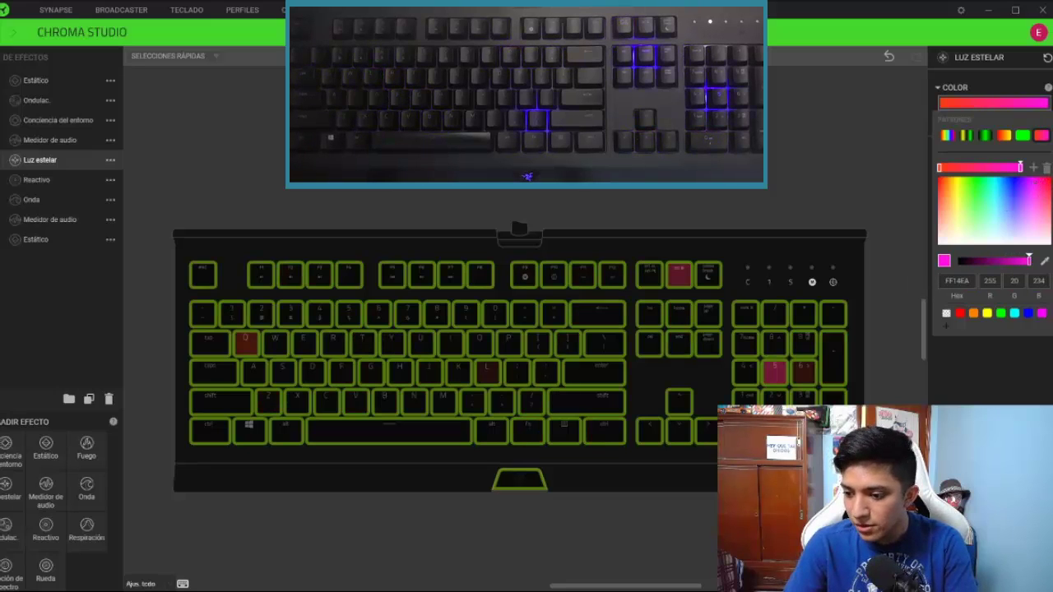
click(1029, 420)
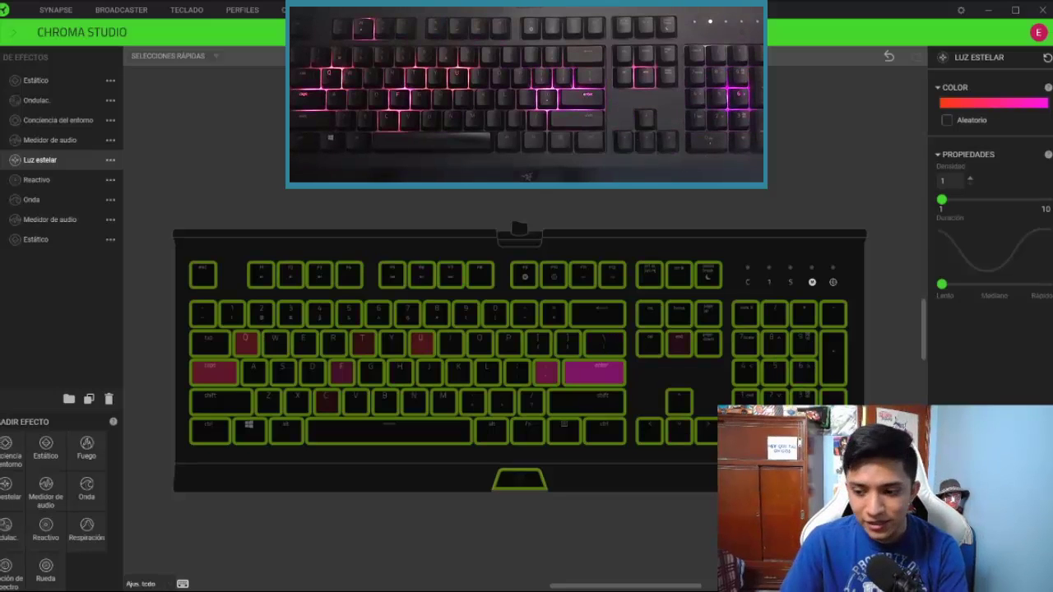
Open the Reactivo effect, select the keys in the upper three rows and set their colour to green (15FF28)
click(78, 177)
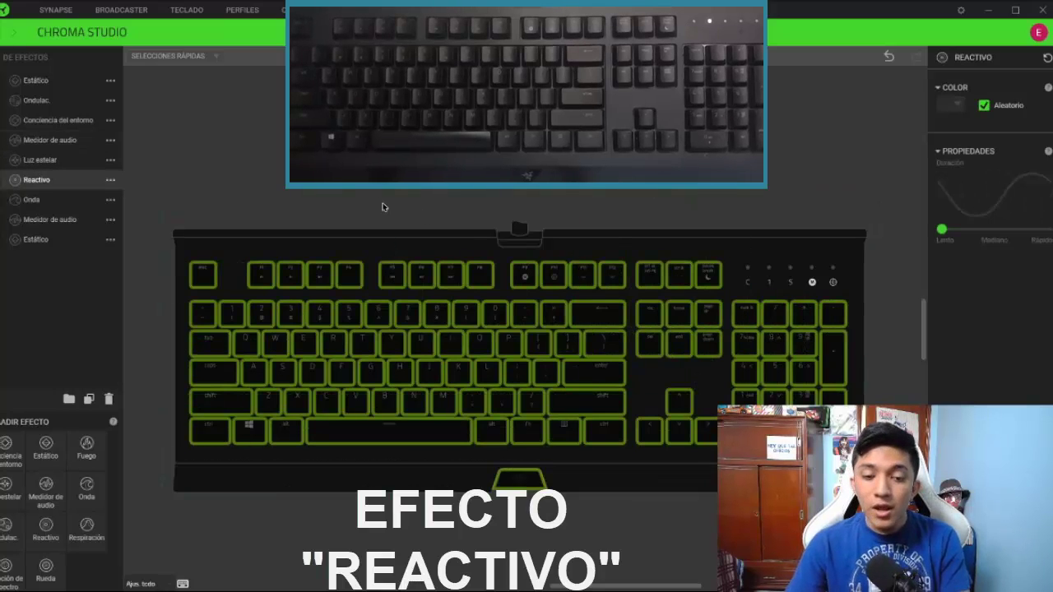
drag(180, 235, 840, 340)
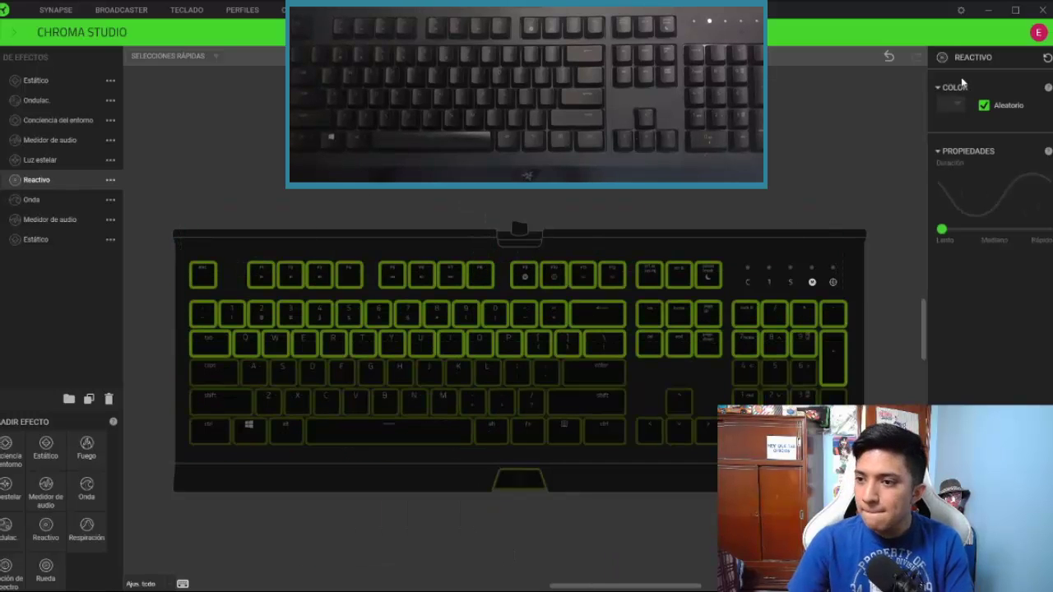
click(965, 106)
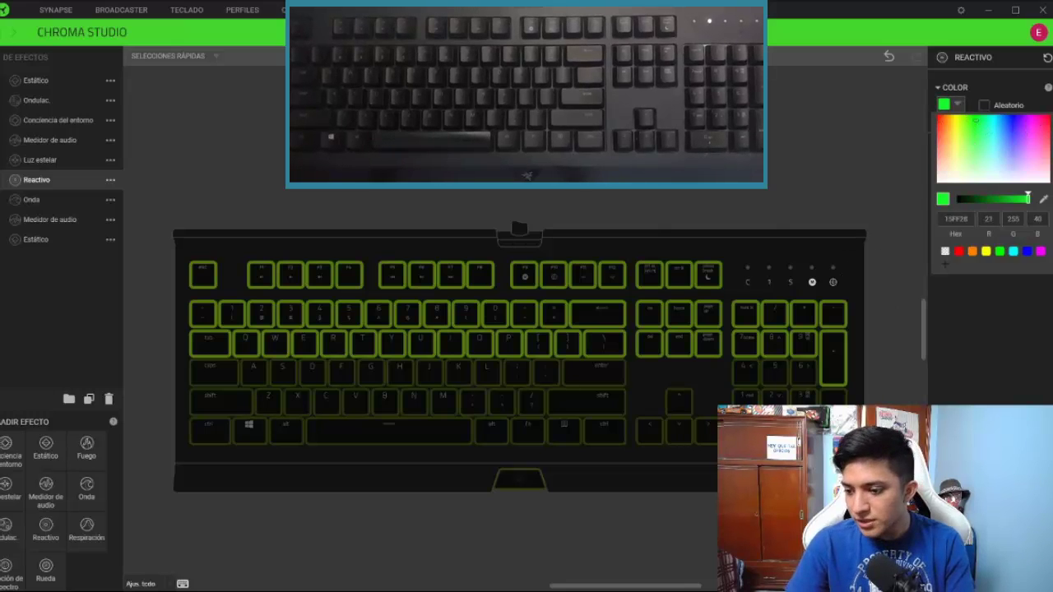
key(Escape)
Select the keys in the lower three rows, set their Reactivo colour to cyan and clear the selection
drag(860, 448, 199, 369)
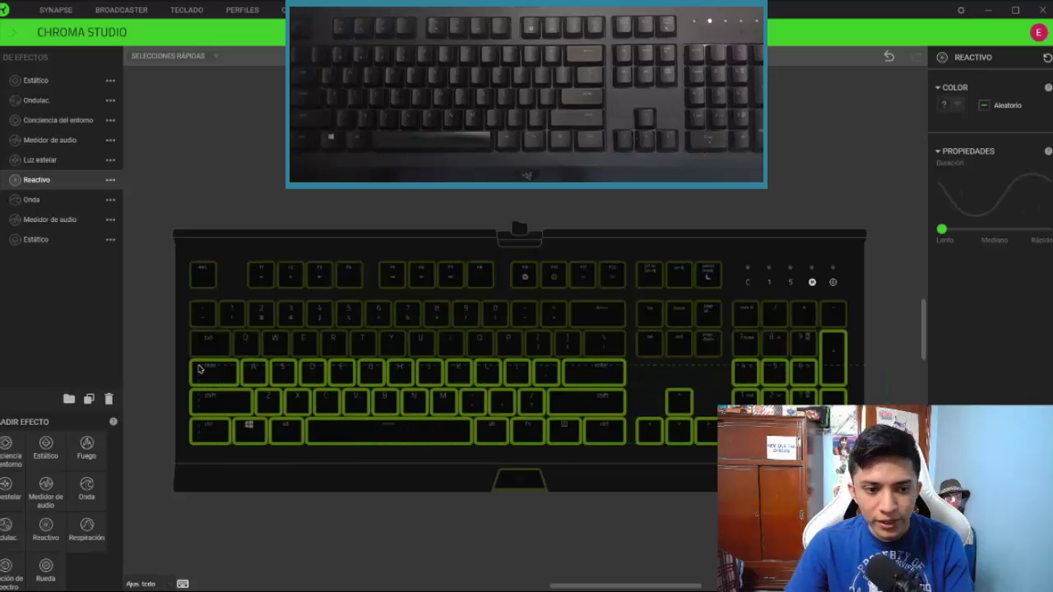
click(964, 105)
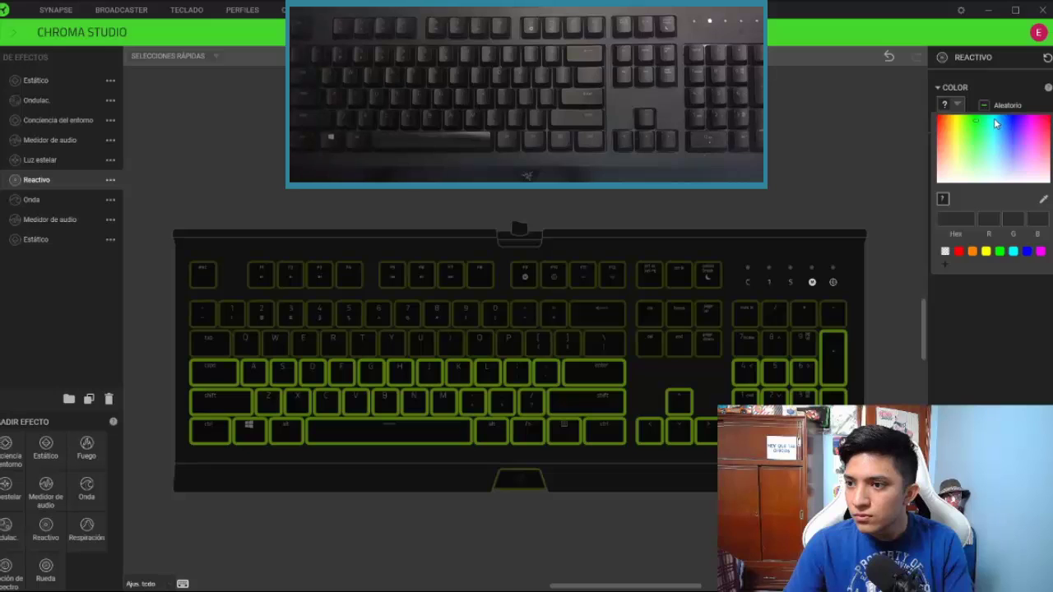
click(802, 223)
click(802, 222)
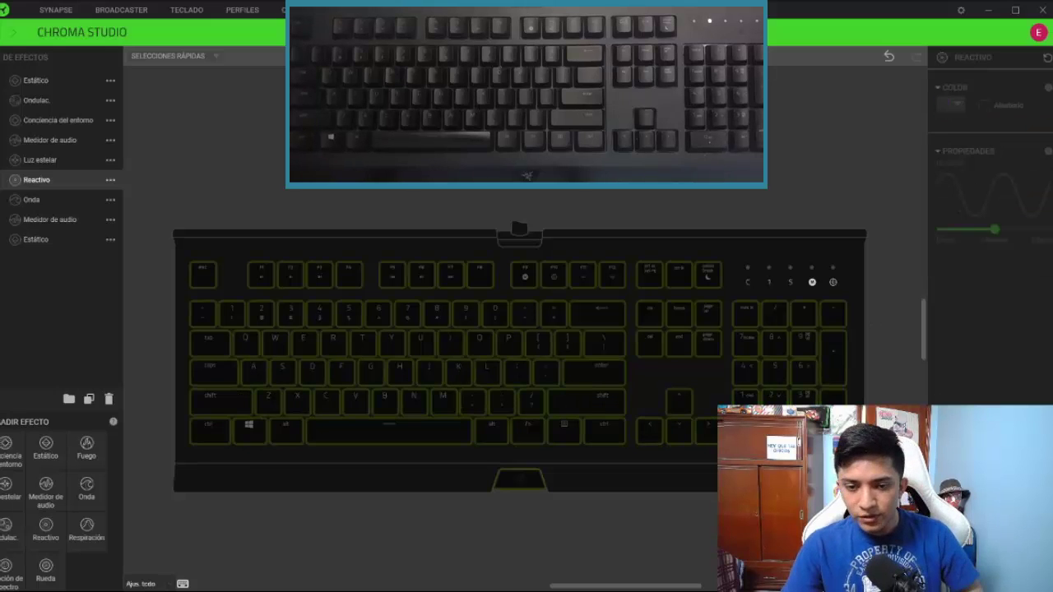
Test the Reactivo effect by striking function, number, letter and space keys across the green and cyan rows of the keyboard
key(9)
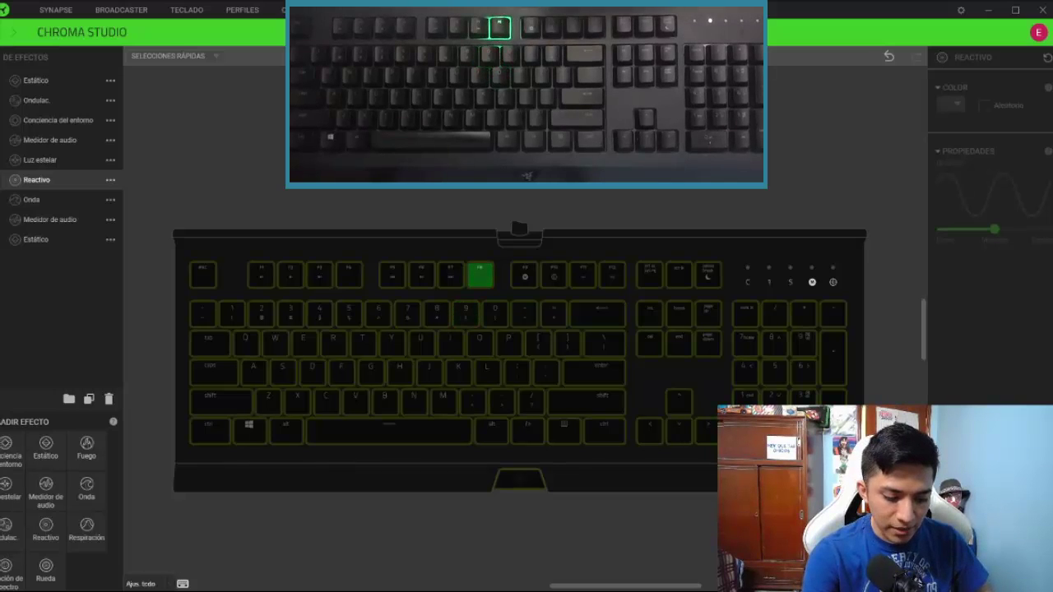
key(minus)
key(equal)
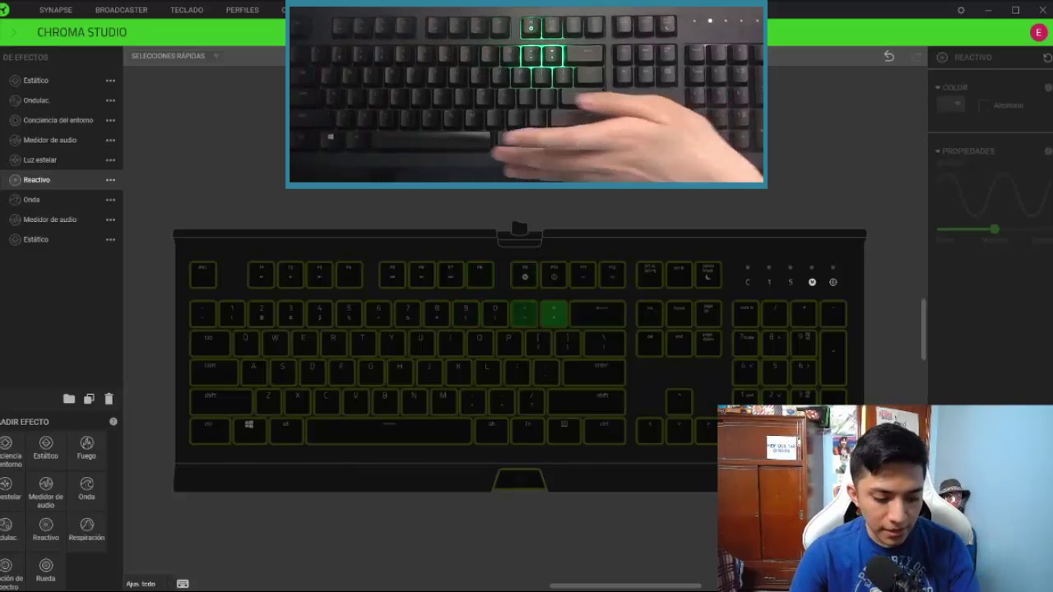
key(space)
key(space)
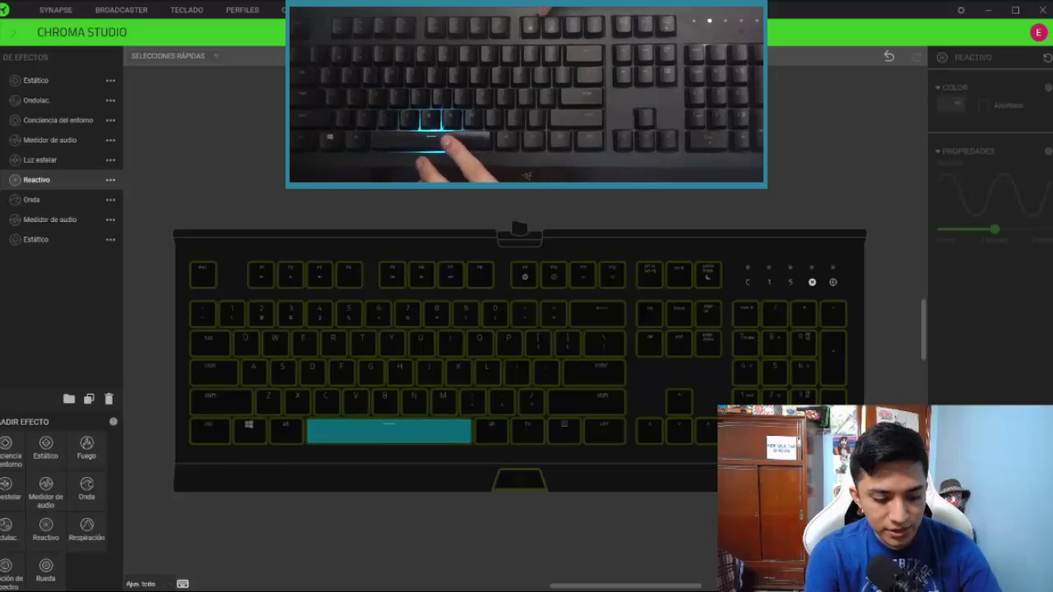
key(F9)
key(F7)
key(m)
key(n)
key(i)
key(9)
key(j)
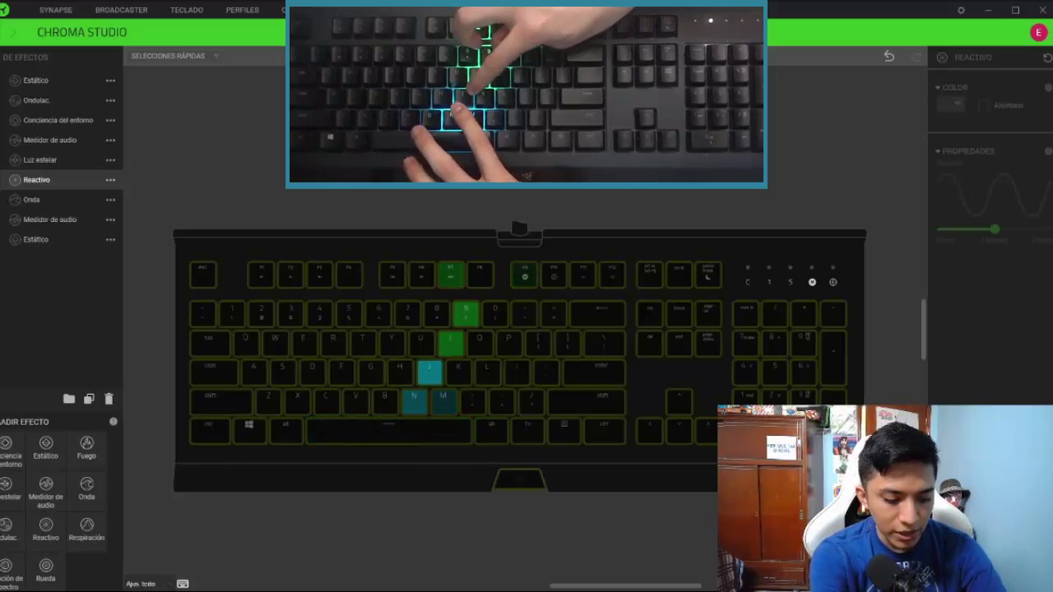
key(i)
key(y)
key(g)
key(h)
key(7)
key(g)
key(6)
key(f)
key(5)
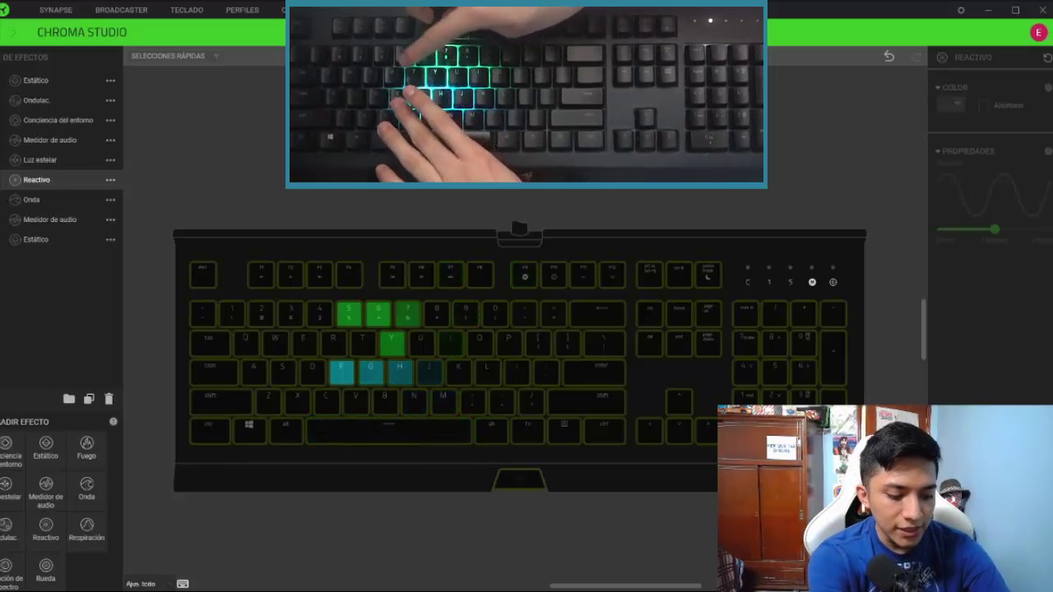
key(space)
key(F6)
key(8)
key(n)
key(F8)
key(space)
key(0)
key(p)
key(comma)
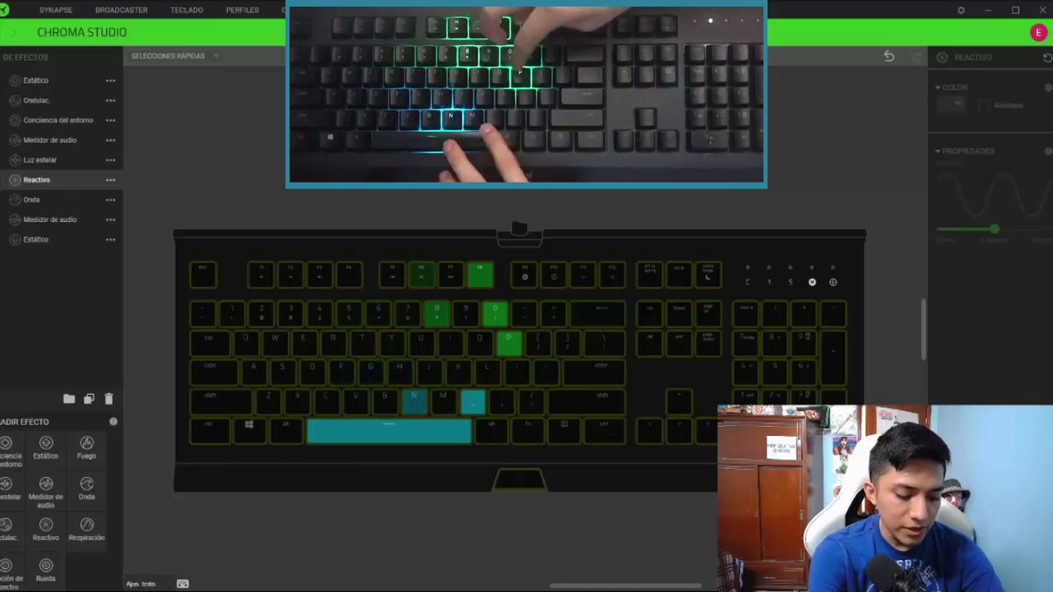
key(F8)
key(F7)
key(space)
key(i)
key(m)
key(space)
key(8)
key(F6)
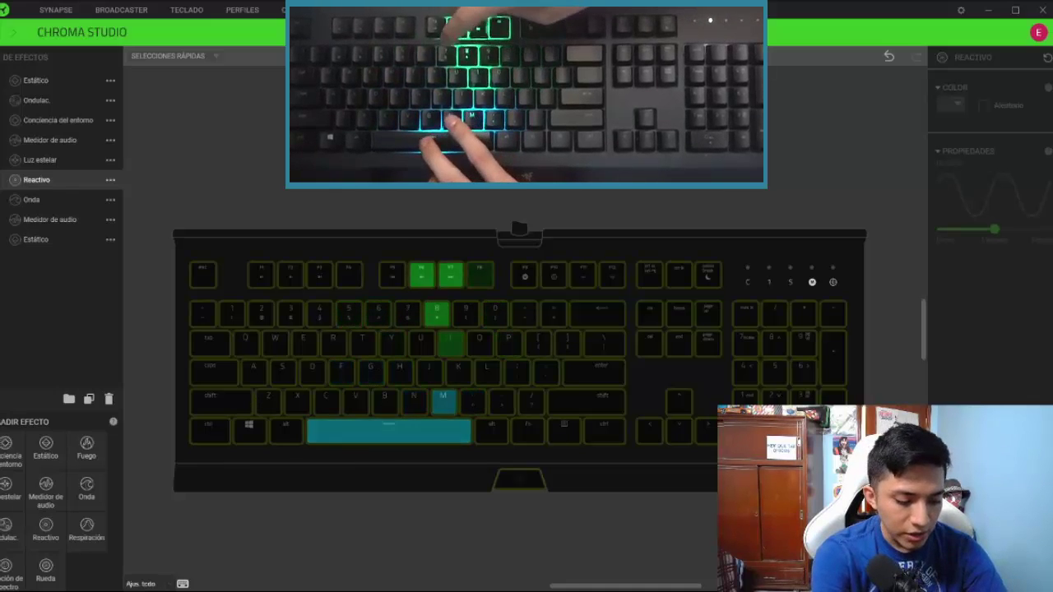
key(space)
key(y)
key(space)
key(u)
key(n)
key(F6)
key(space)
key(8)
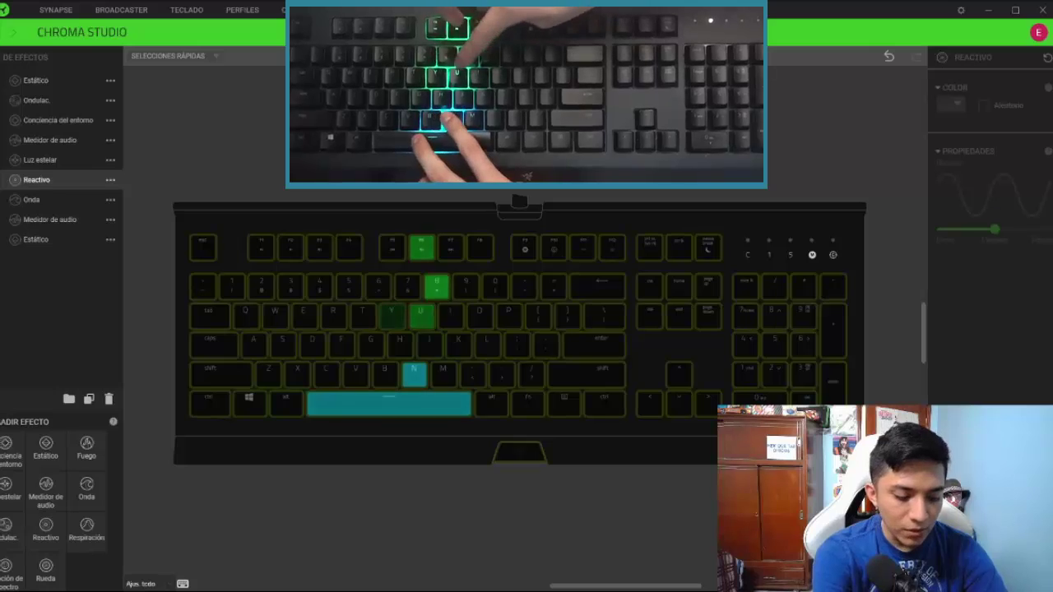
key(F8)
key(0)
key(F10)
key(equal)
key(BackSpace)
key(ctrl)
key(F12)
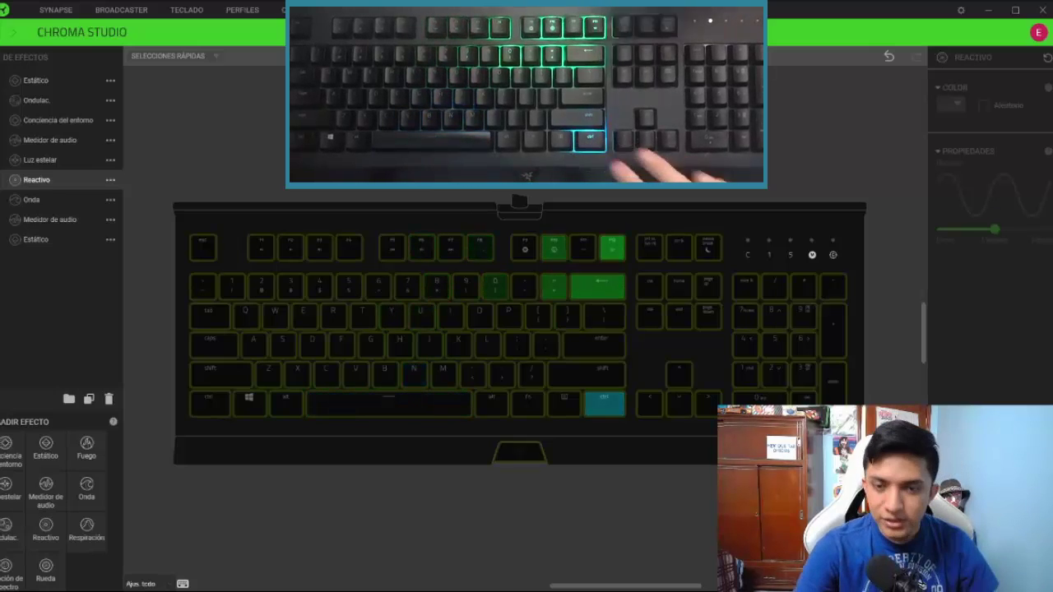